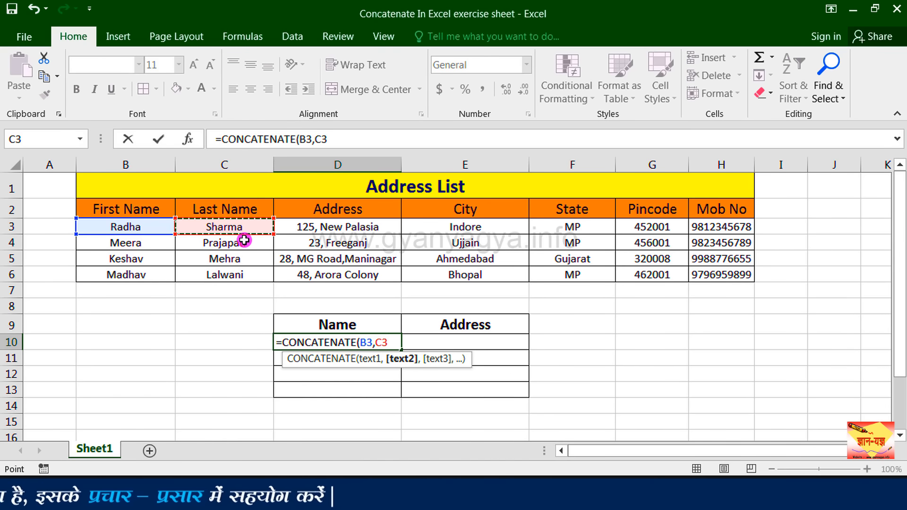
Complete the formula =CONCATENATE(B3,C3) in cell D10 and enter it.
type(")")
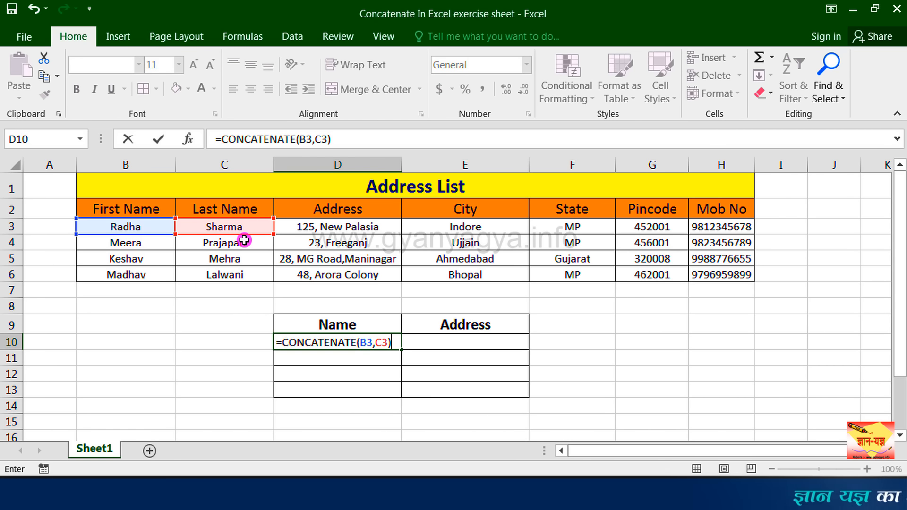
left_click(357, 343)
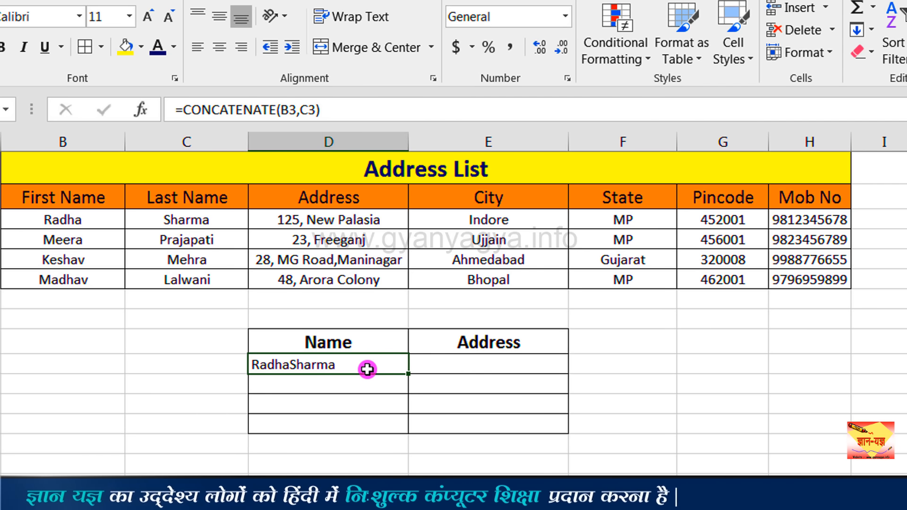
Replace the formula in D10 with =CONCATENATE(B3," ",C3), joining first and last name with a space.
type("=")
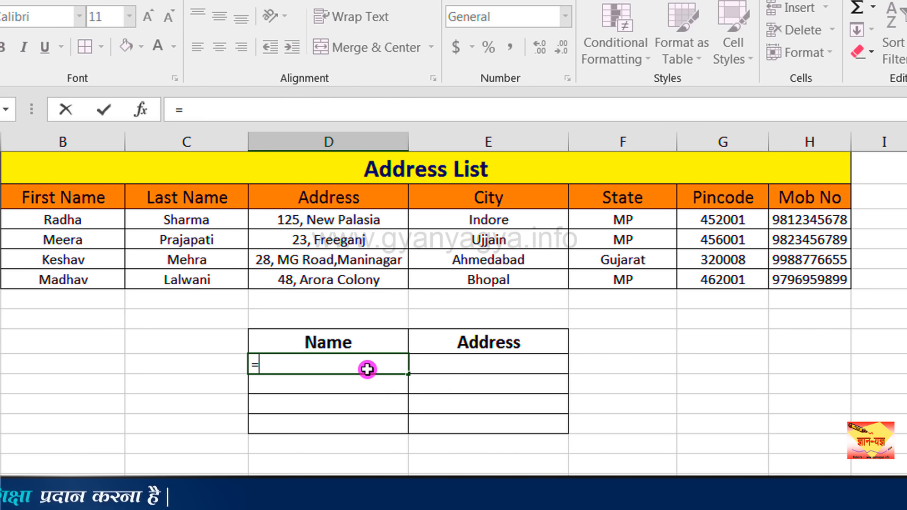
type("co")
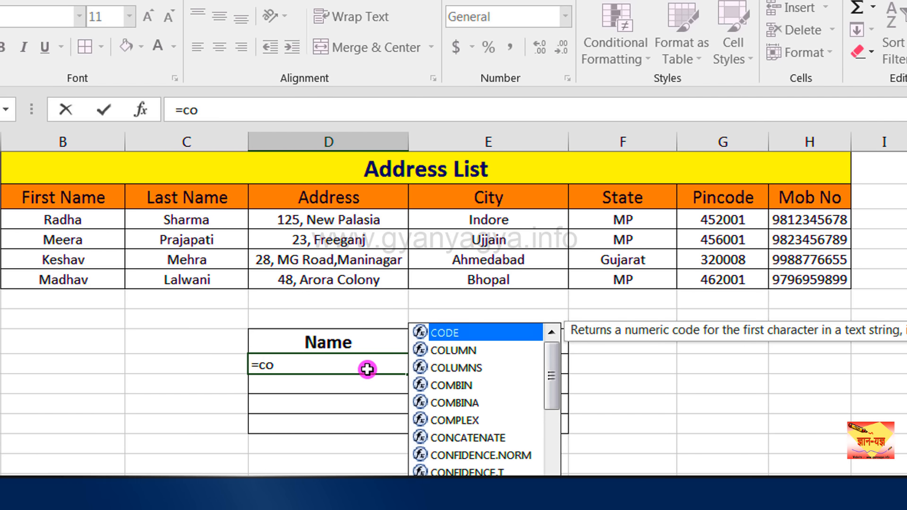
type("n")
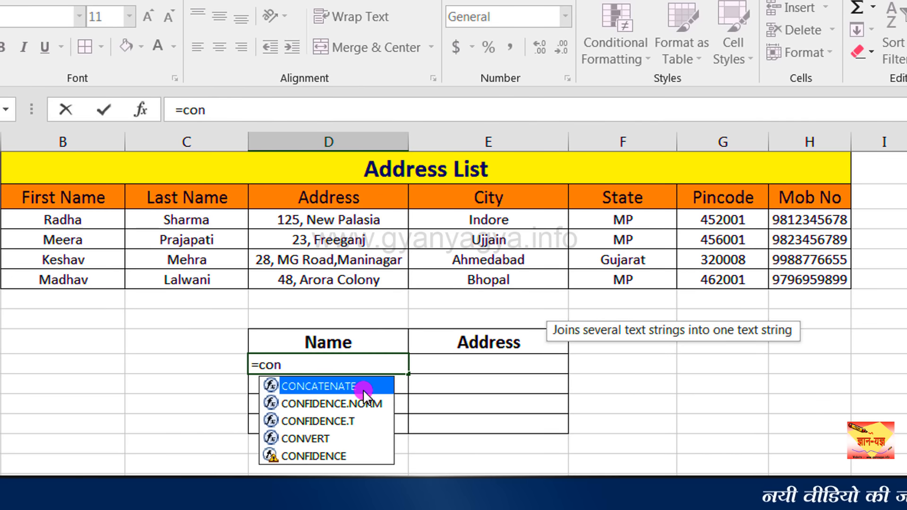
double_click(363, 390)
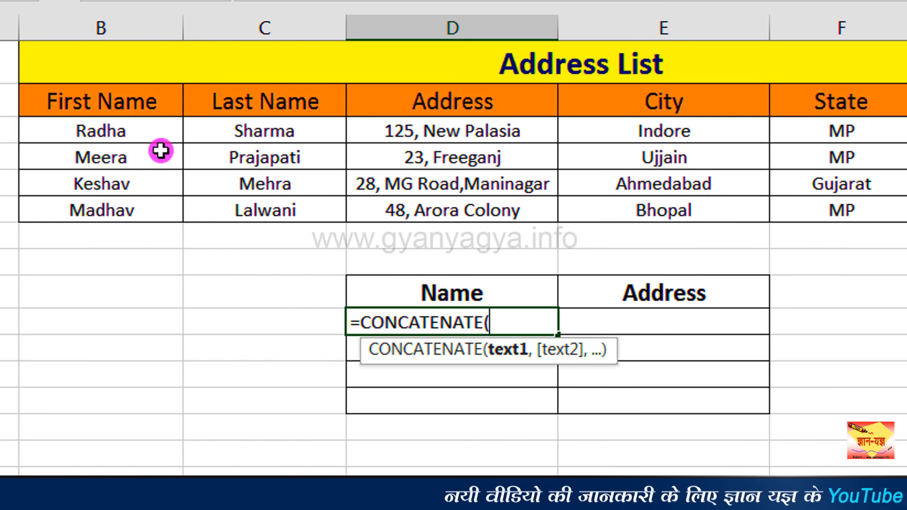
left_click(136, 132)
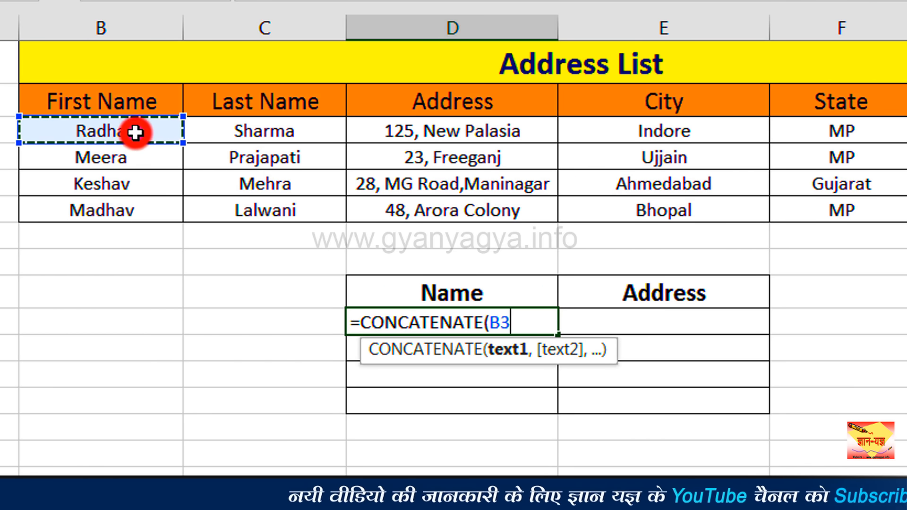
left_click(135, 132)
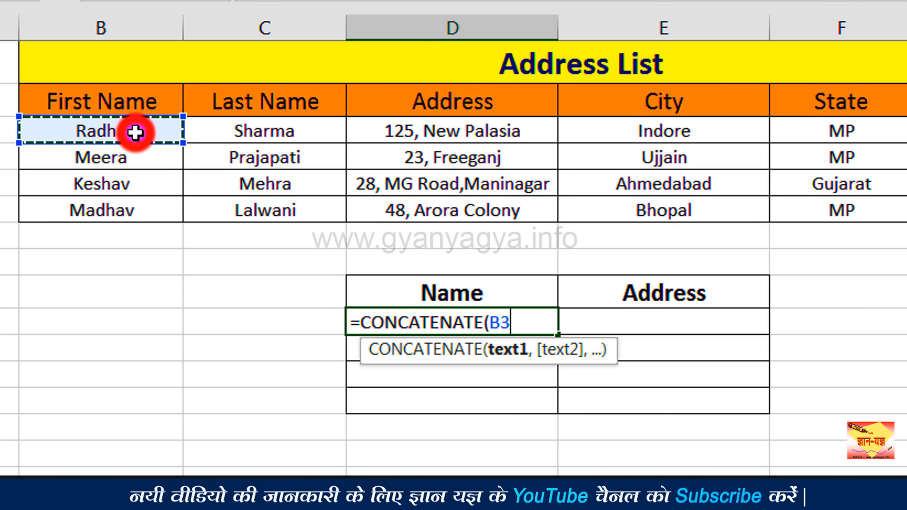
type(",")
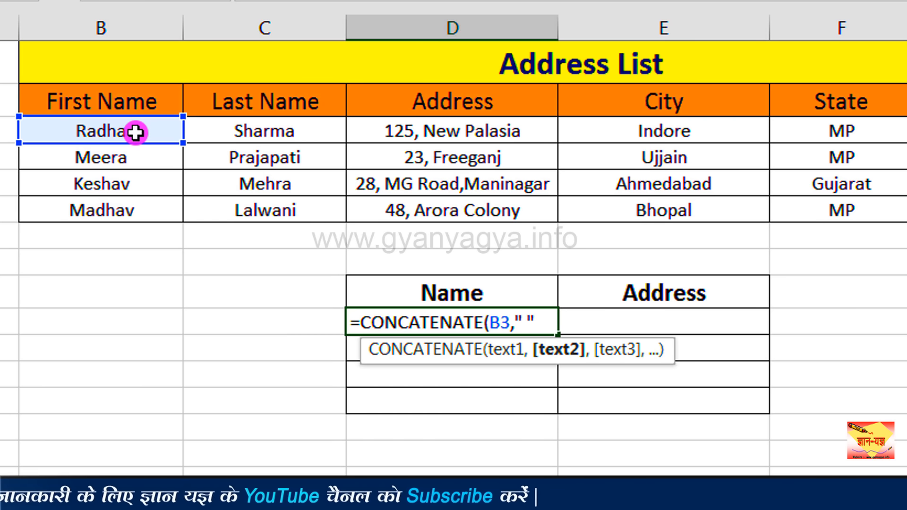
type(",")
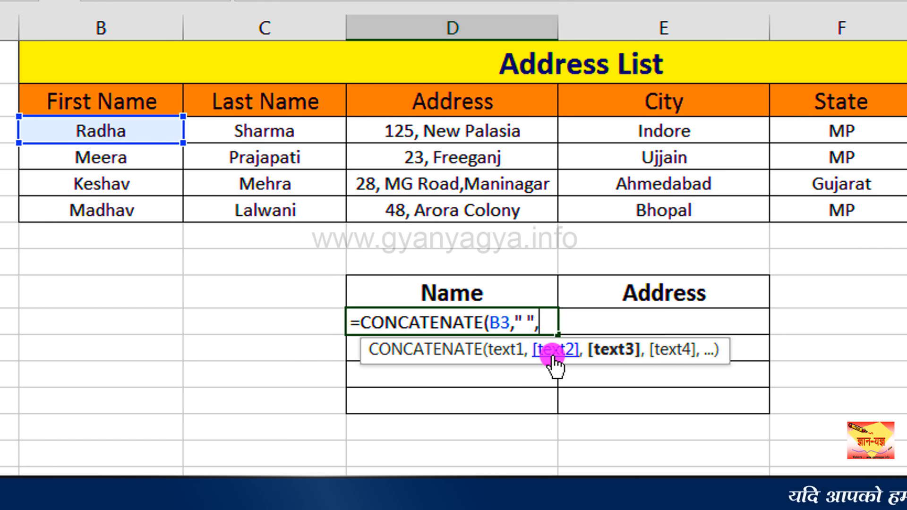
left_click(308, 133)
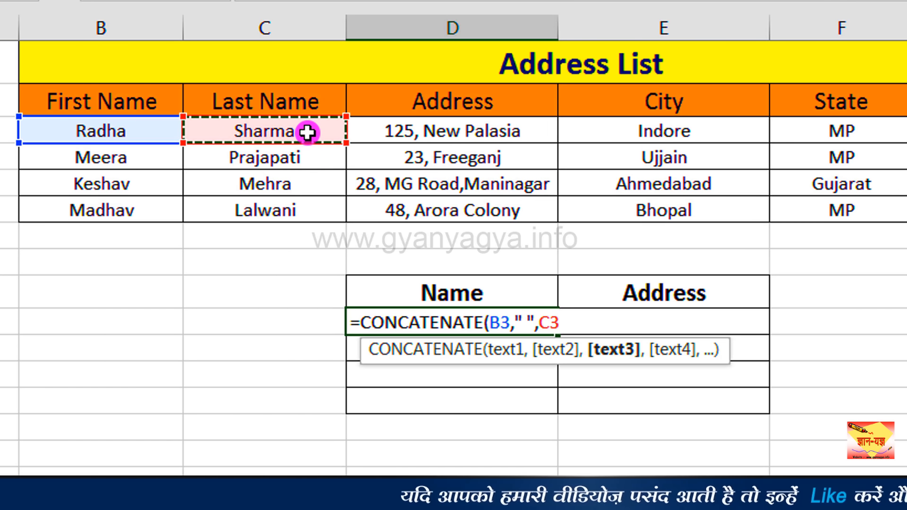
type(")")
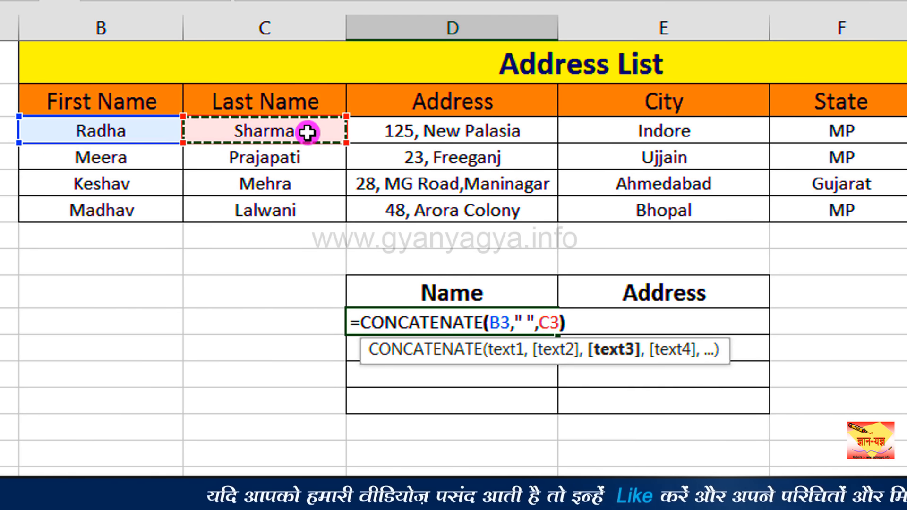
key("Return")
Copy the D10 name formula down the Name column through D13.
left_click(523, 326)
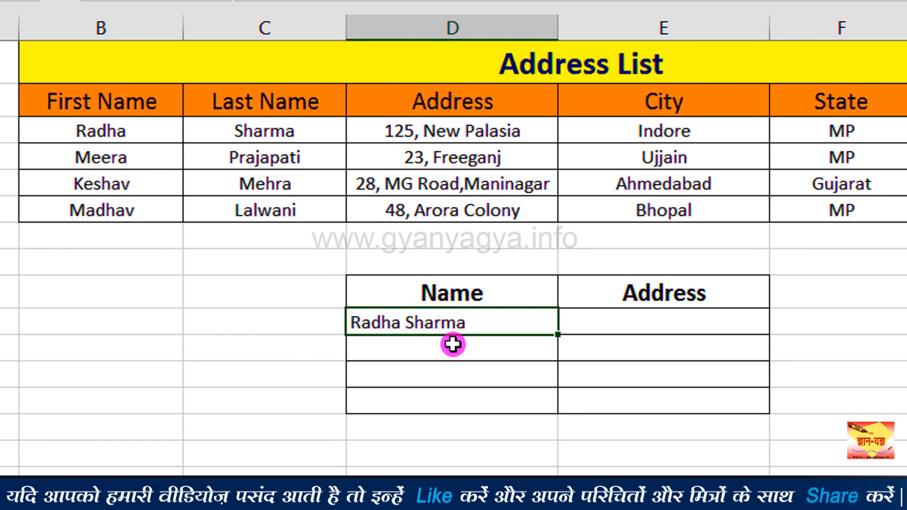
left_click_drag(559, 335, 558, 412)
left_click(514, 327)
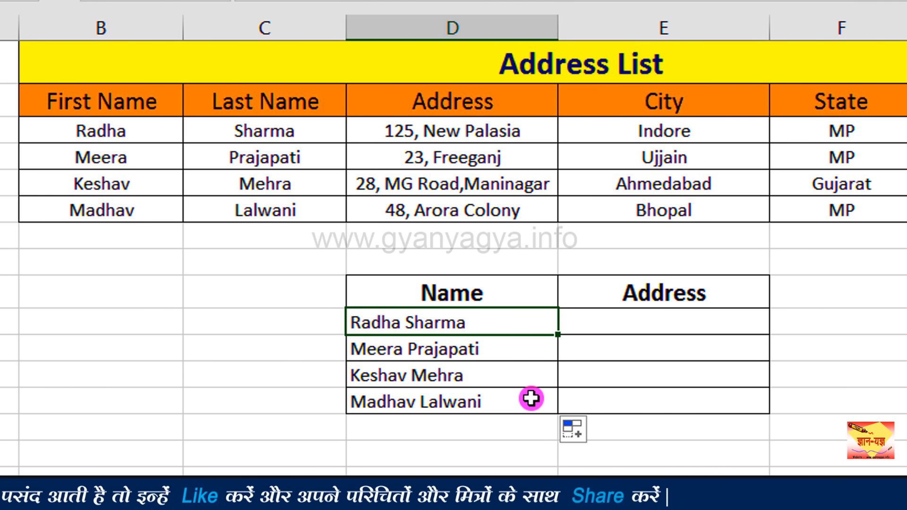
Start a CONCATENATE formula in E10 with the street address cell D3 as its first text.
left_click(610, 332)
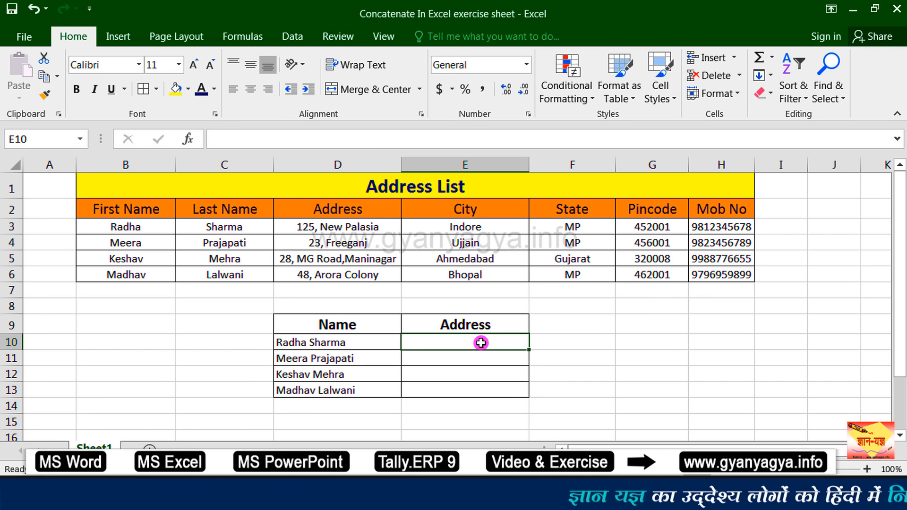
type("=")
type("c")
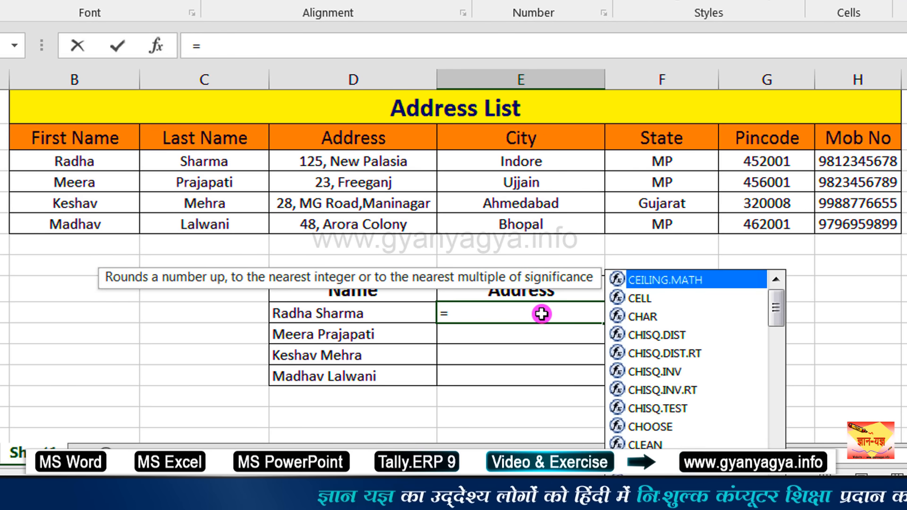
type("on")
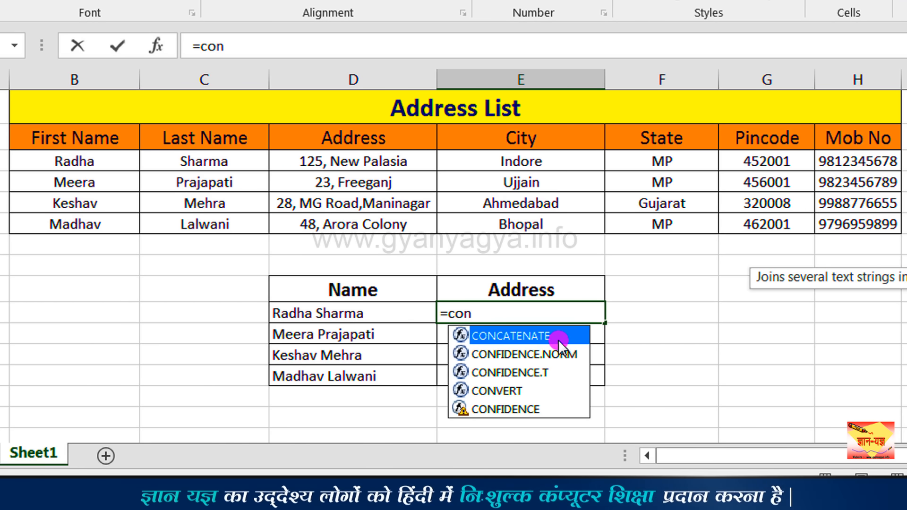
double_click(558, 340)
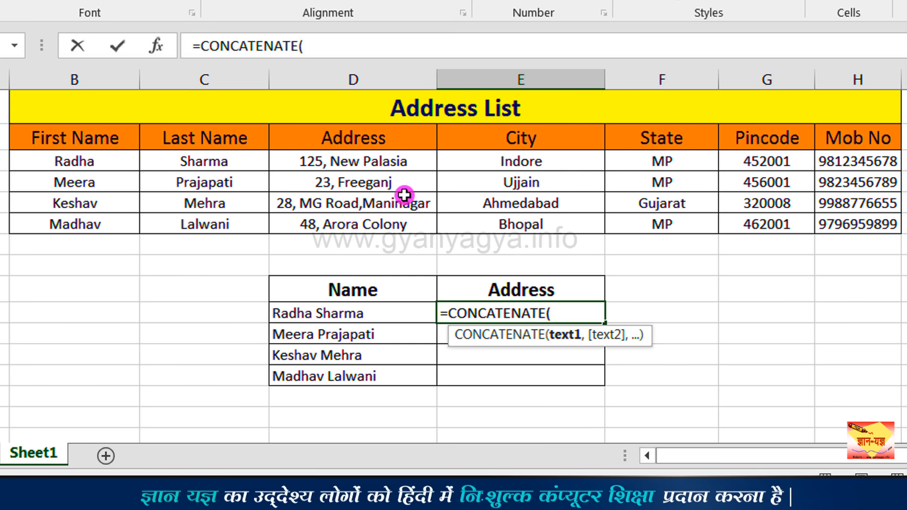
left_click(376, 157)
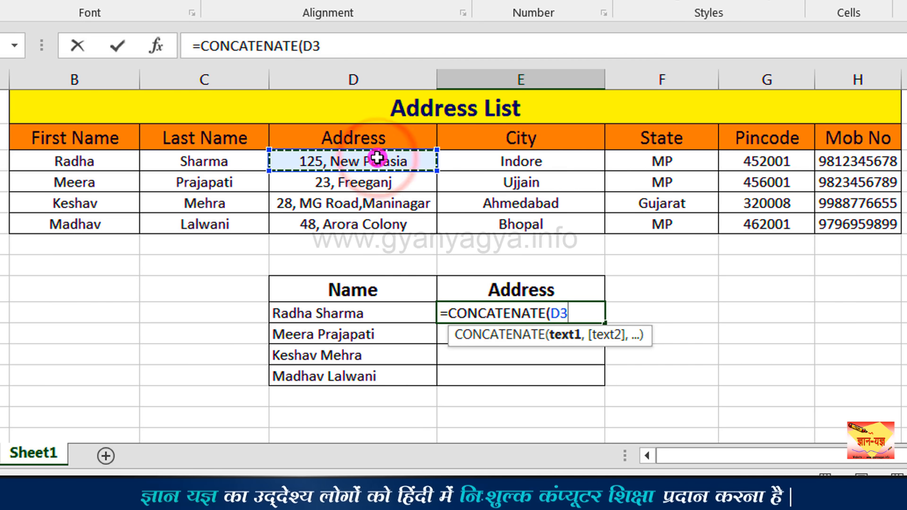
Add city cell E3 and state cell F3 to the E10 formula, each preceded by the separator ", ".
type(",")
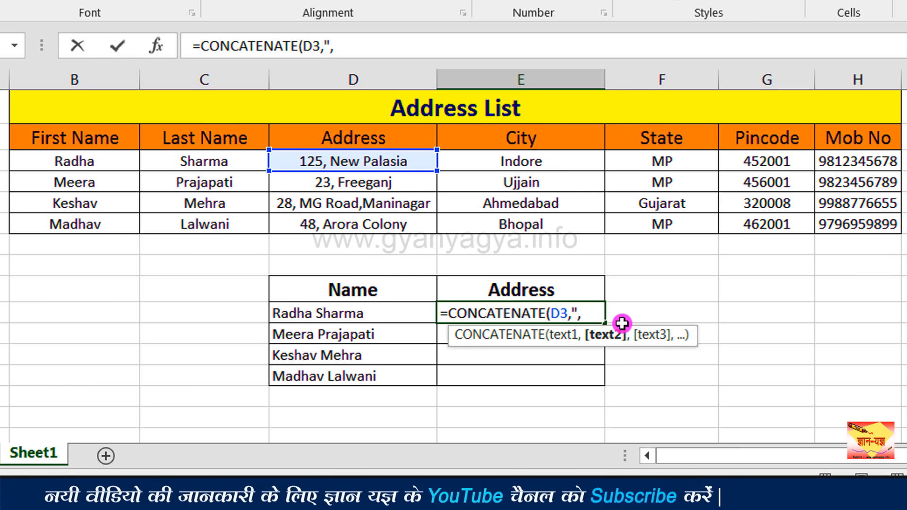
type("\"")
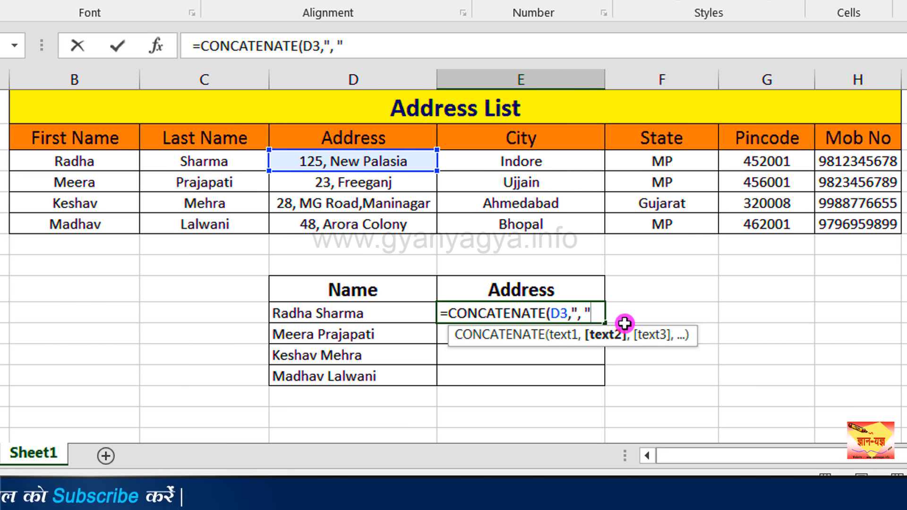
type(",")
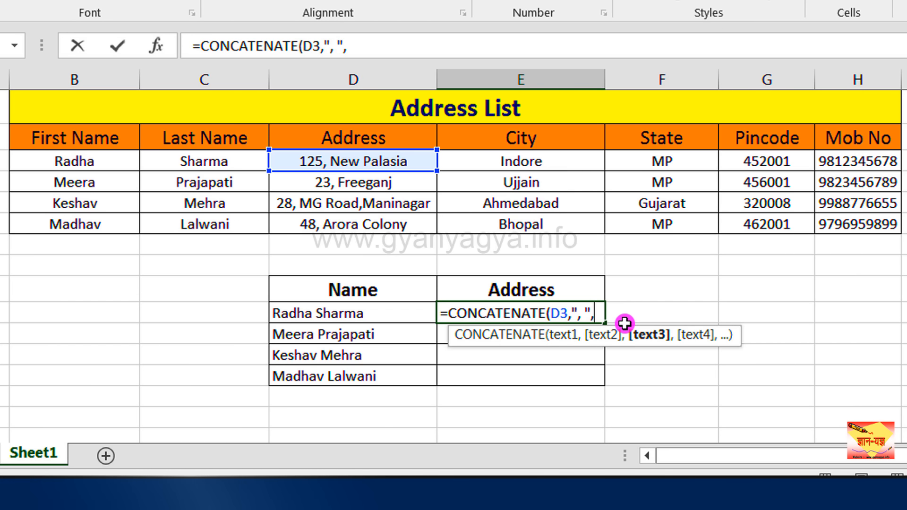
left_click(558, 163)
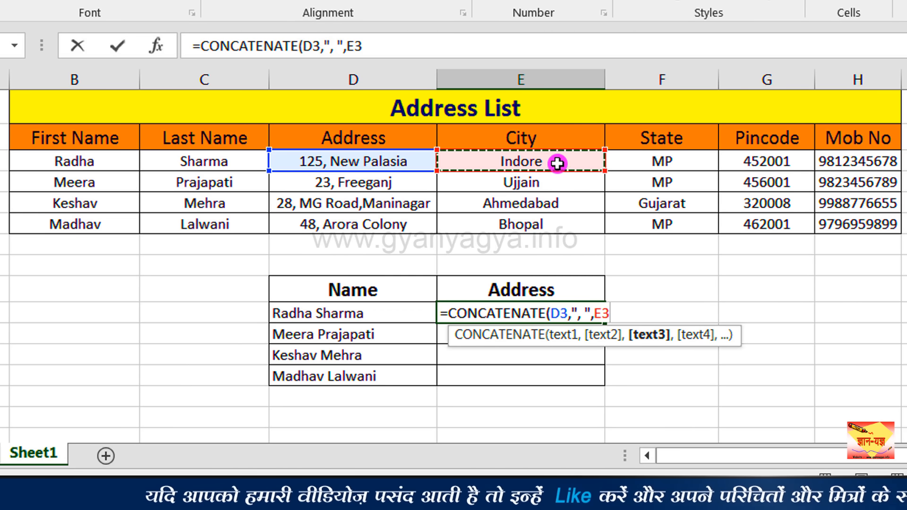
type(",\",")
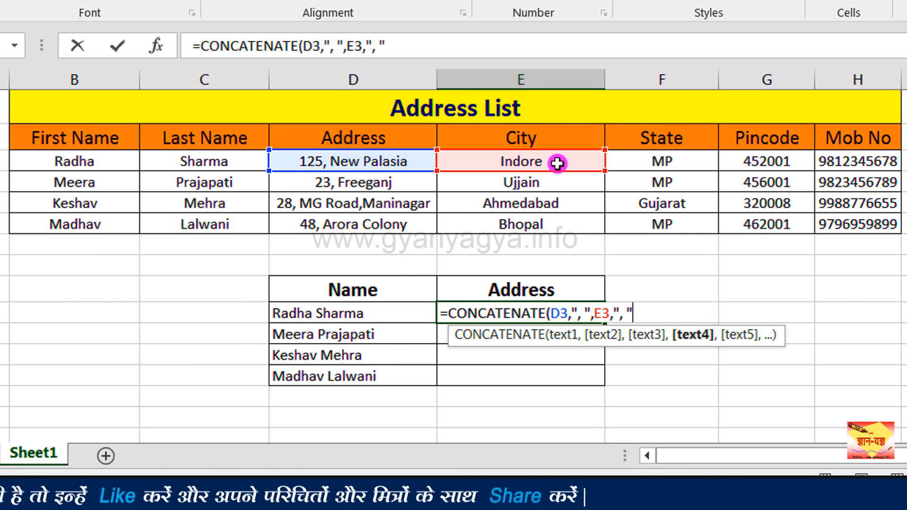
type(",")
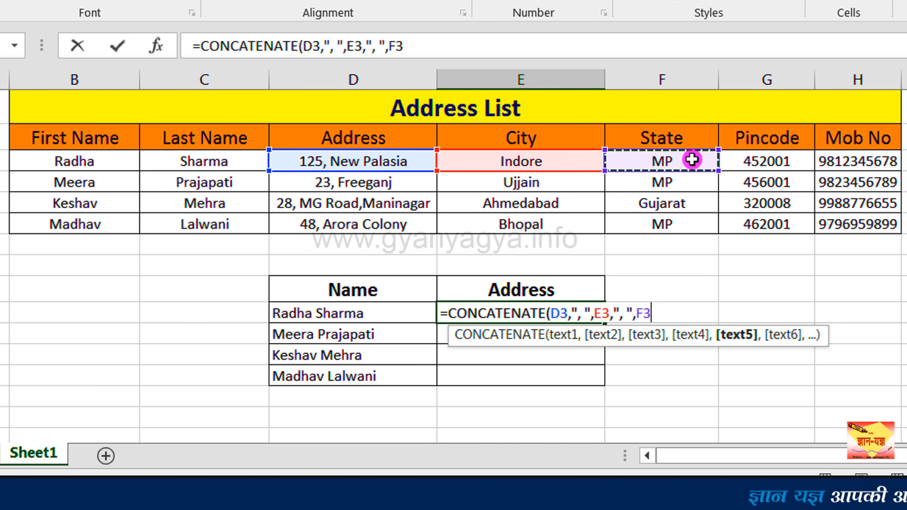
Finish the E10 formula with a "-" separator and pincode cell G3, giving =CONCATENATE(D3,", ",E3,", ",F3,"-",G3).
type(",\"-")
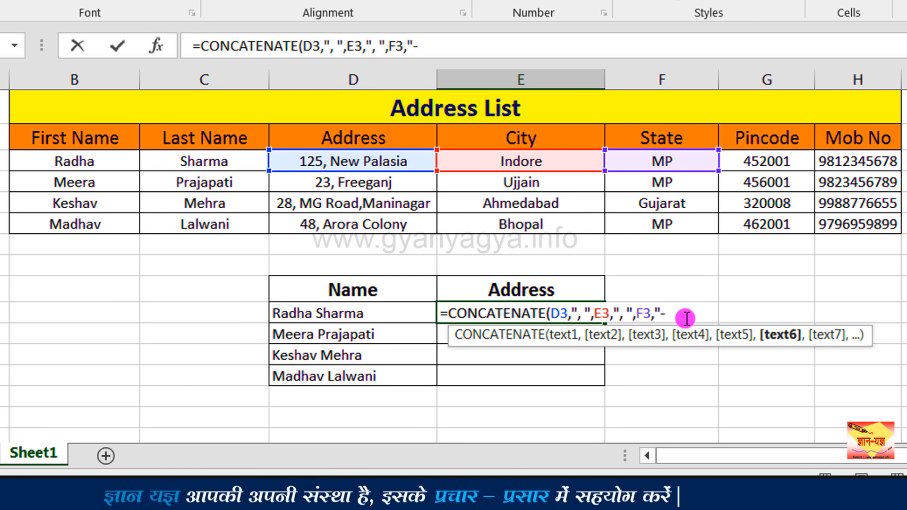
type("\",")
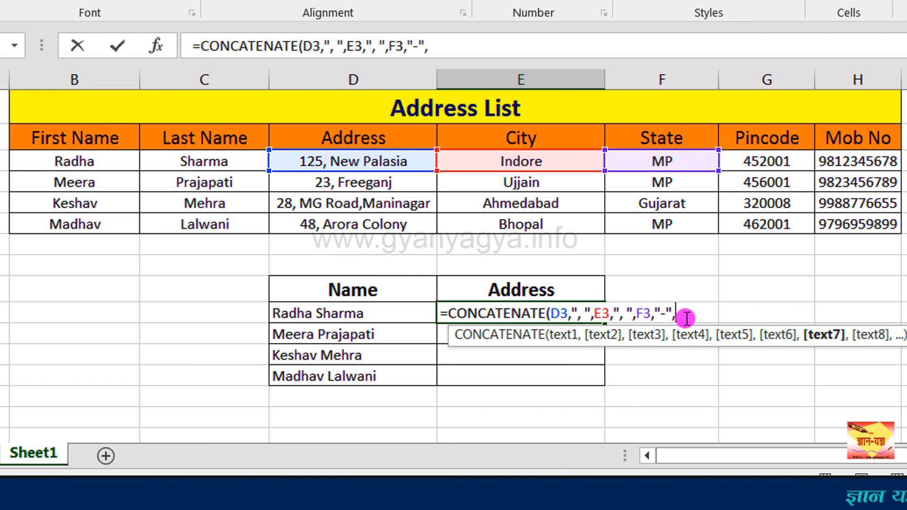
left_click(798, 164)
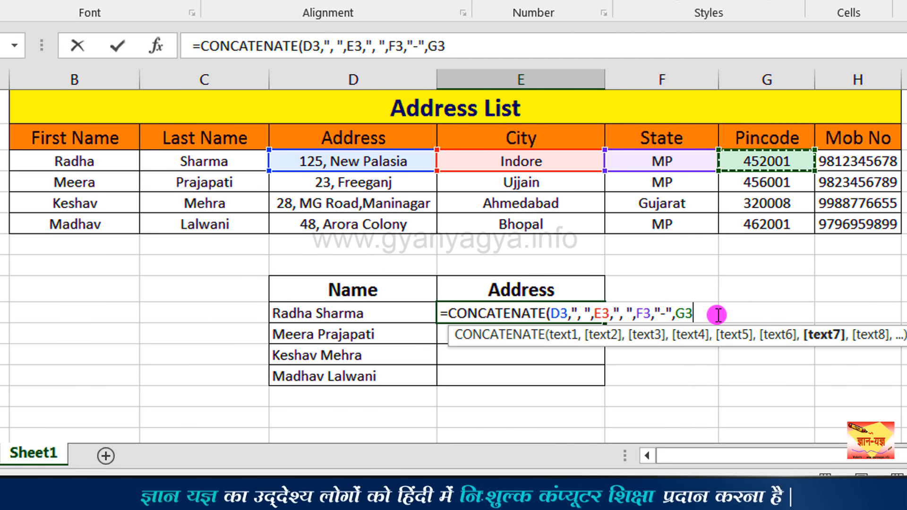
type(")")
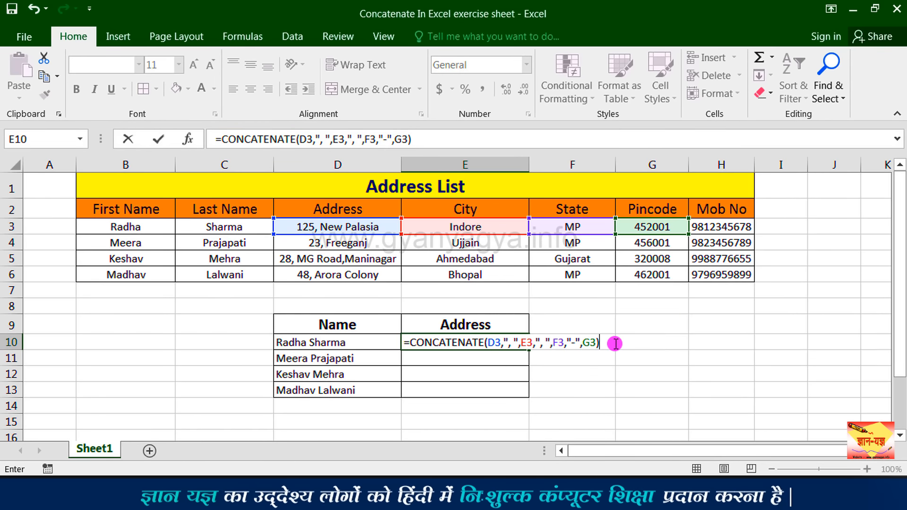
left_click(503, 321)
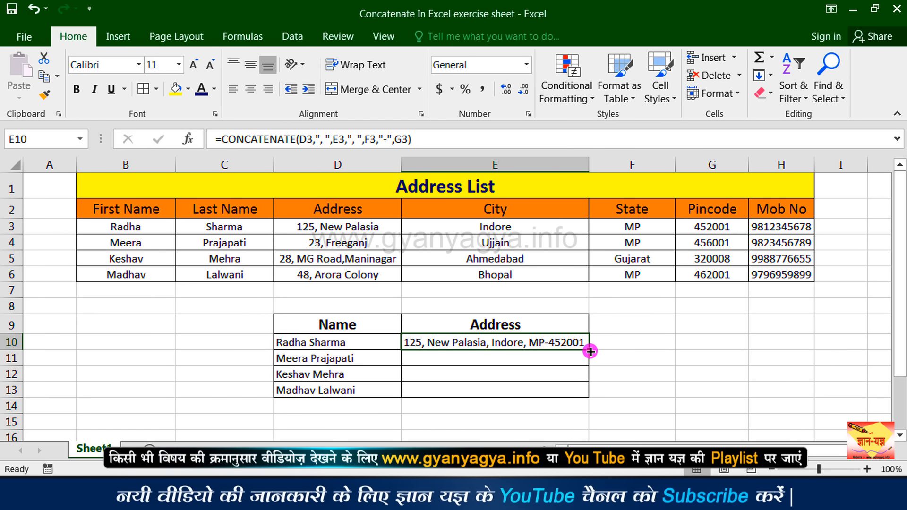
Copy the E10 address formula down through E13 and auto-fit the width of column E.
left_click_drag(588, 351, 588, 394)
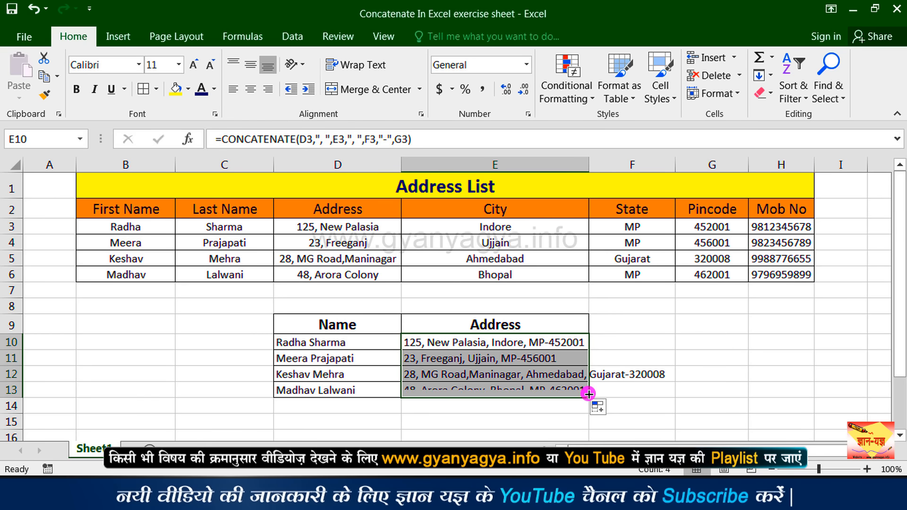
left_click(570, 391)
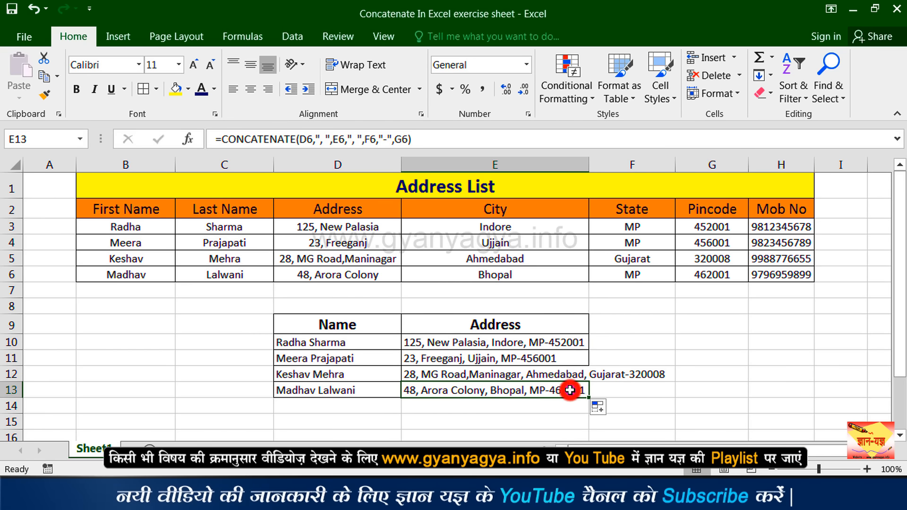
double_click(589, 165)
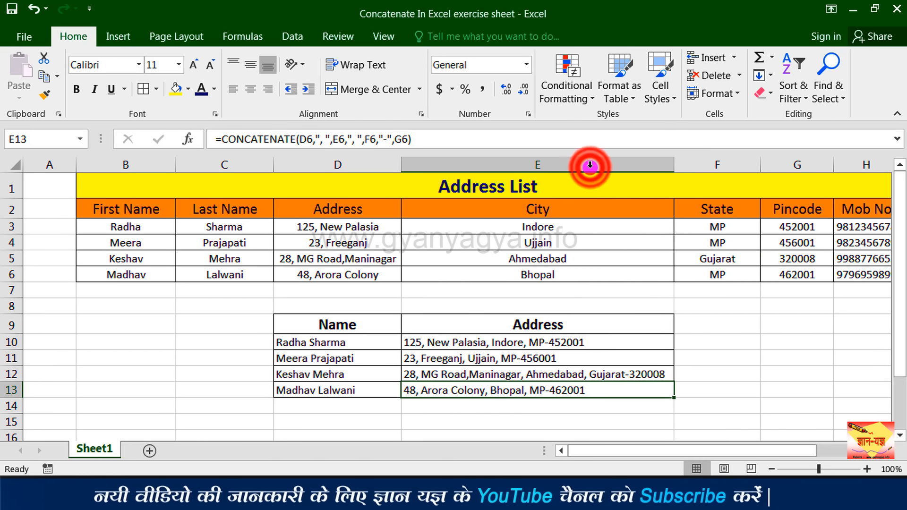
left_click(548, 372)
left_click(383, 390)
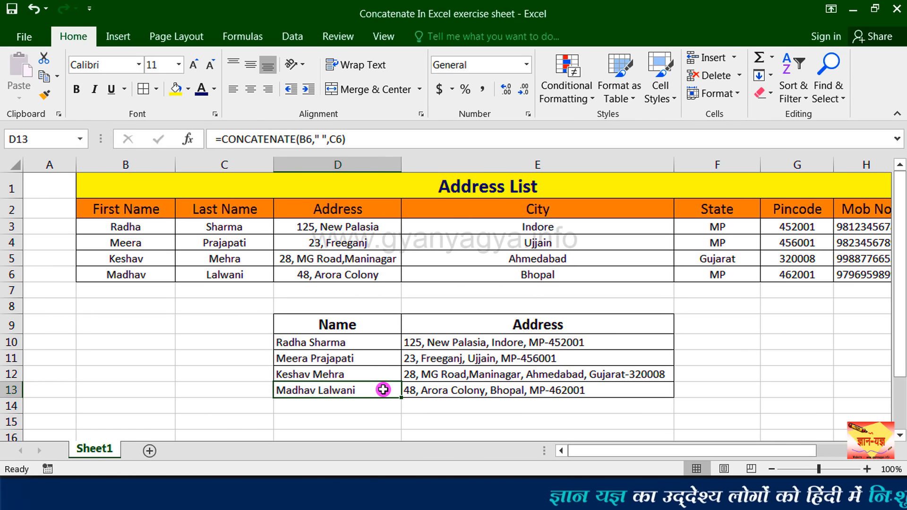
left_click(364, 346)
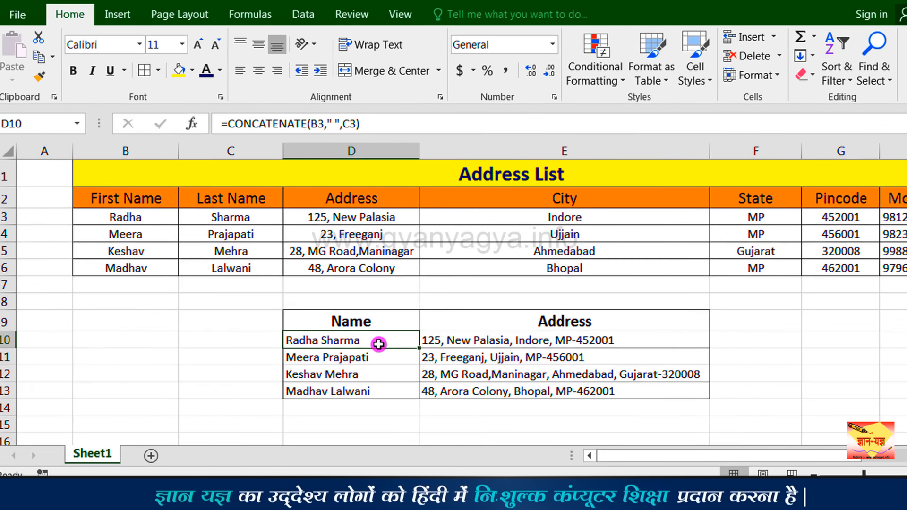
Enter the formula =B3&" "&C3 in cell B10 to join the first and last name with the & operator.
left_click(146, 343)
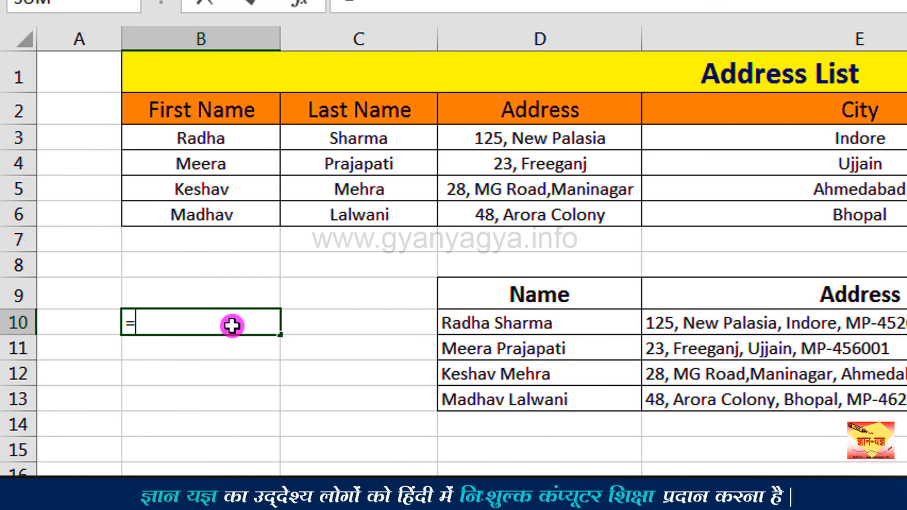
left_click(223, 141)
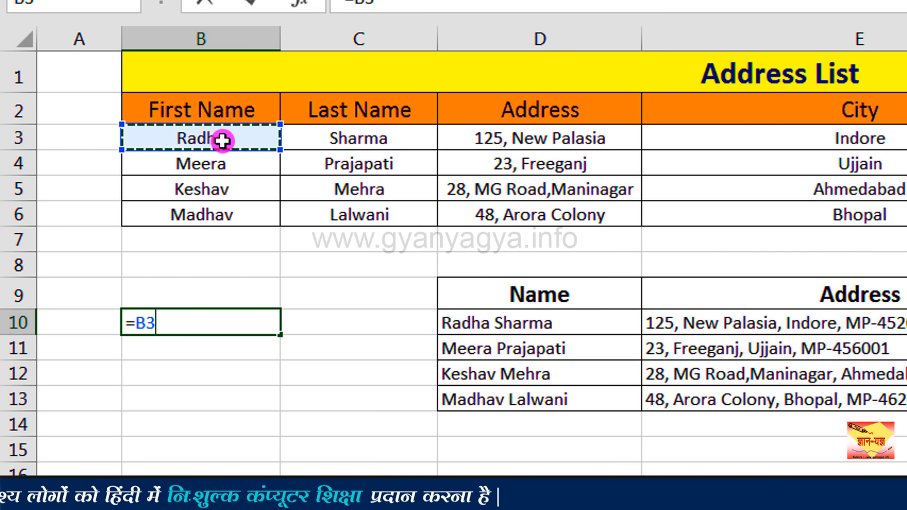
type("&")
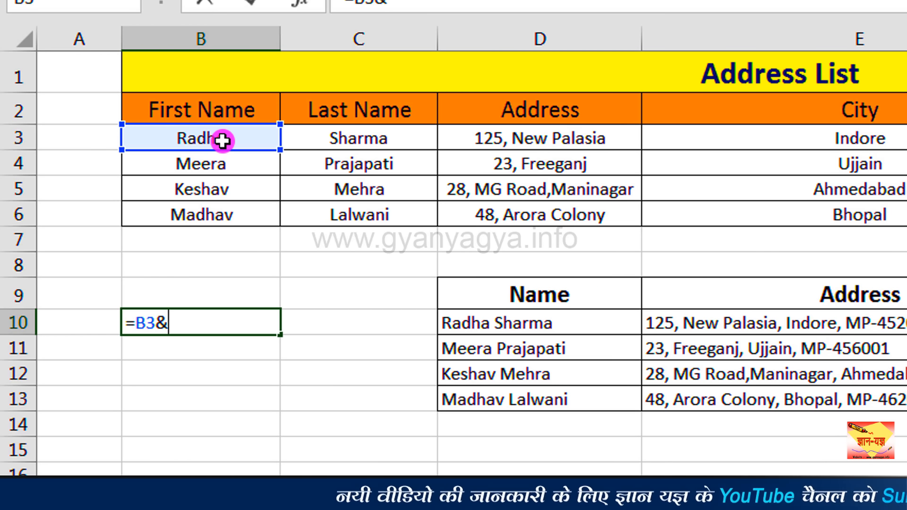
type("\" \"&")
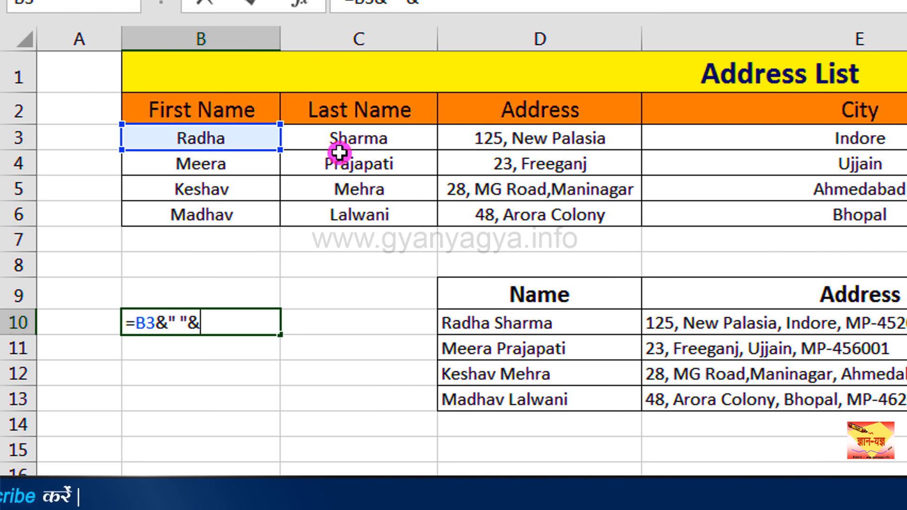
left_click(409, 142)
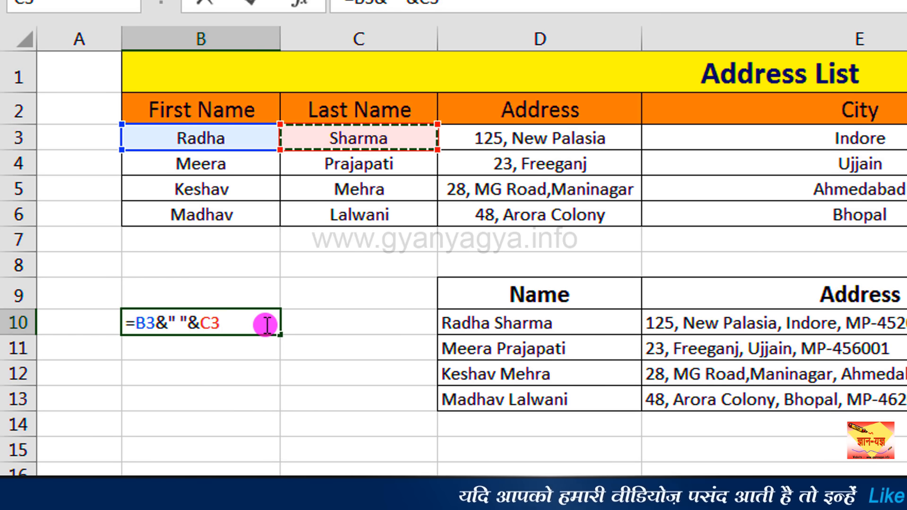
key("Return")
left_click(208, 320)
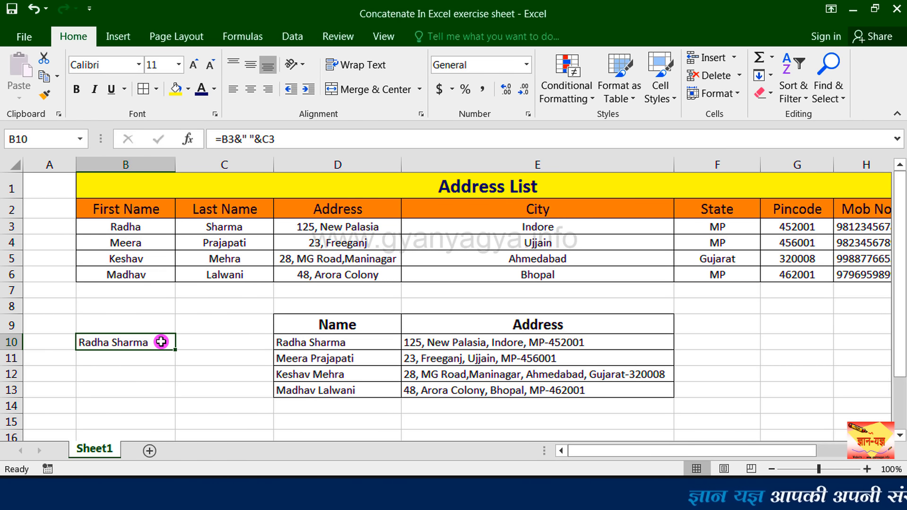
Copy the B10 name formula down through B13 and check the formula in the last filled cell.
left_click(467, 345)
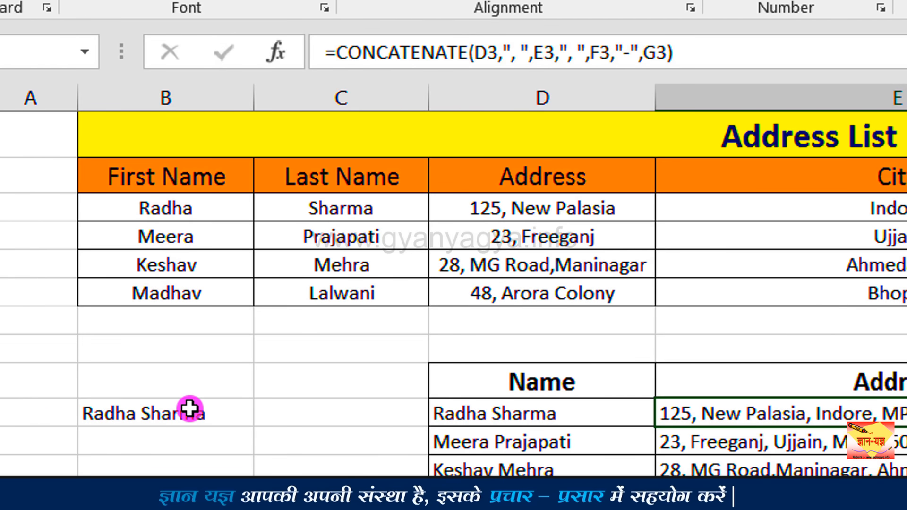
left_click(189, 409)
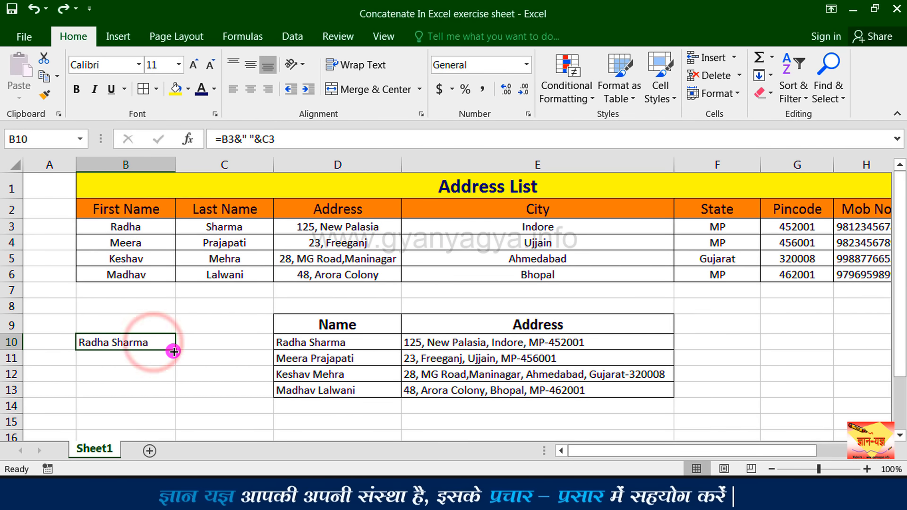
left_click_drag(173, 351, 171, 397)
left_click(152, 391)
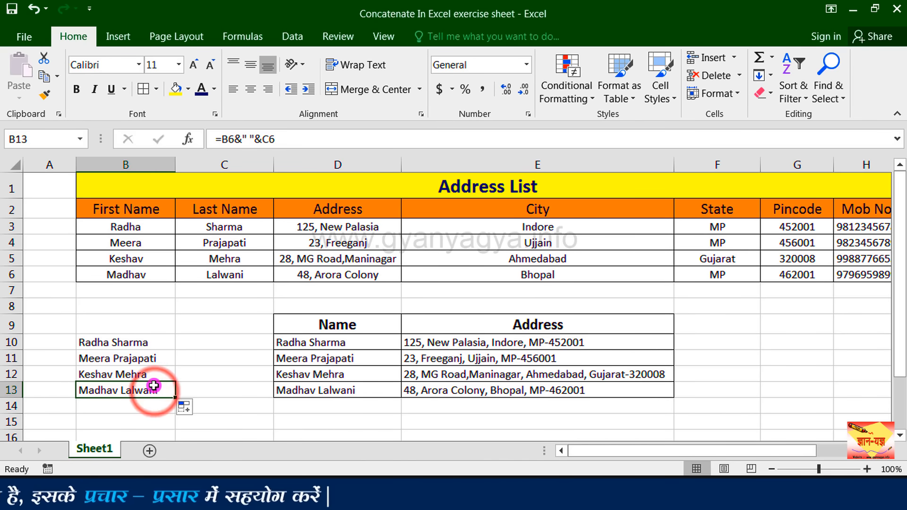